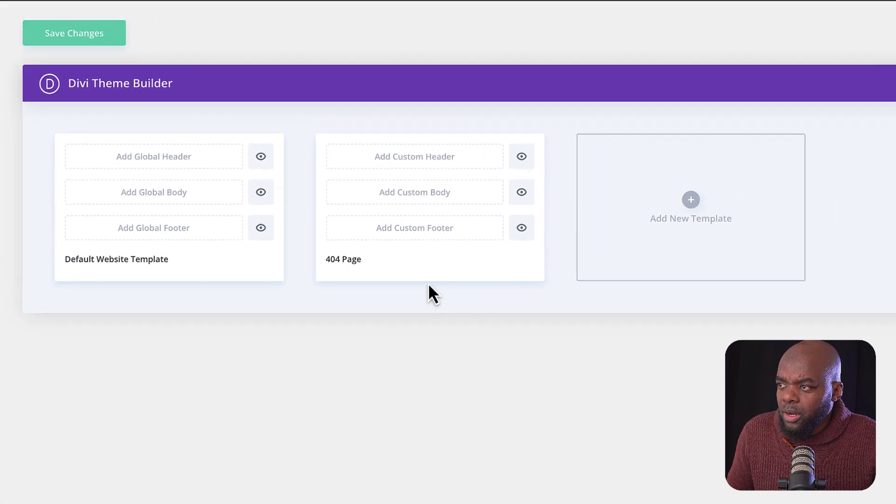
Start building a custom body for the 404 Page template and set its section's minimum height to 100vh
{"action": "left_click", "coordinate": [423, 196]}
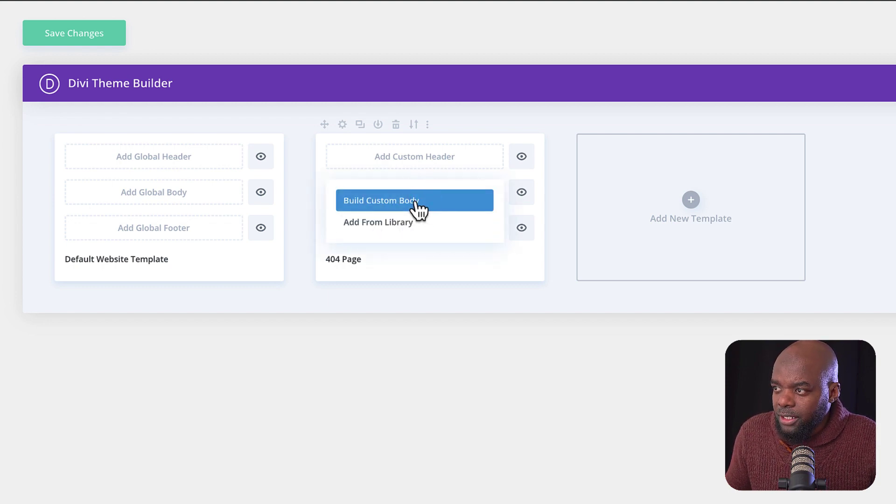
{"action": "left_click", "coordinate": [414, 202]}
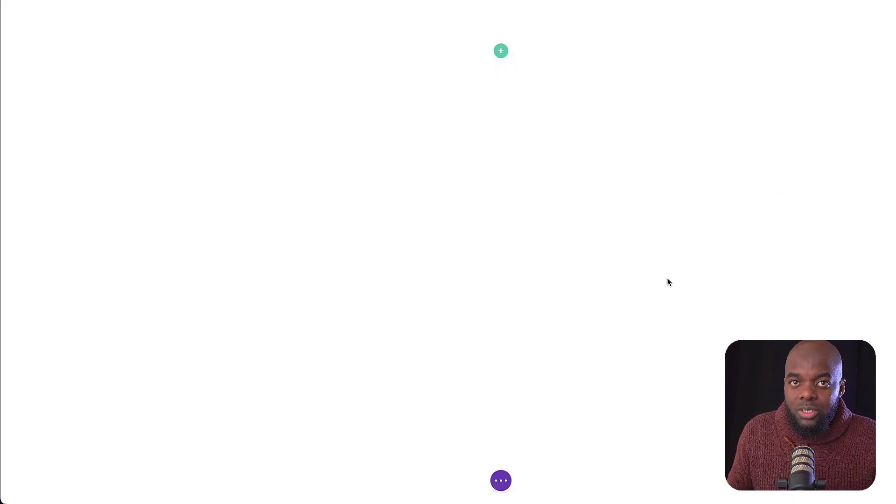
{"action": "mouse_move", "coordinate": [65, 35]}
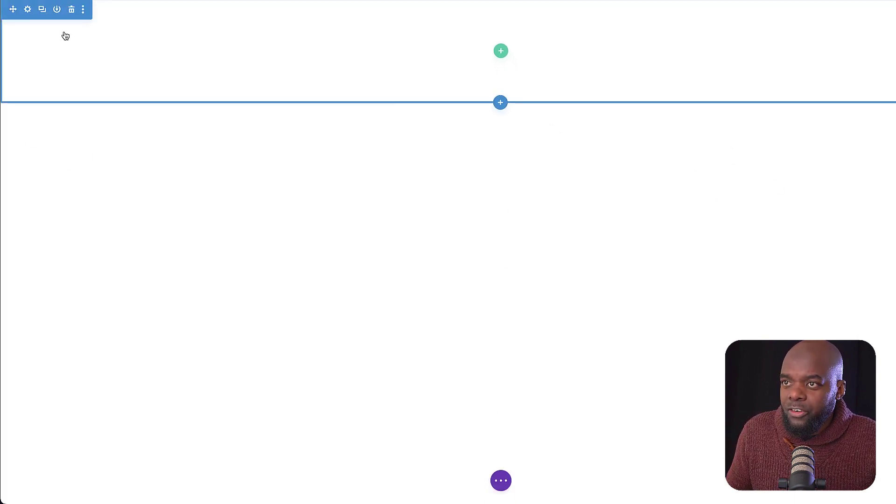
{"action": "left_click", "coordinate": [28, 11]}
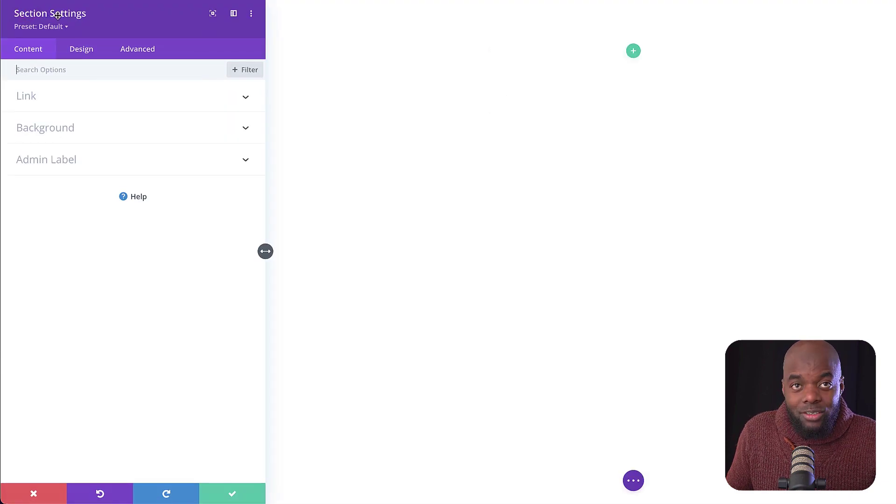
{"action": "left_click", "coordinate": [80, 52]}
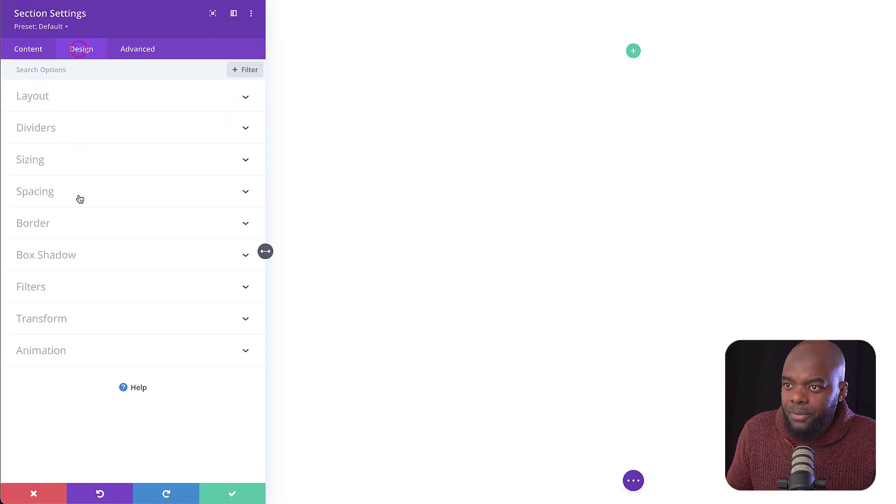
{"action": "left_click", "coordinate": [68, 161]}
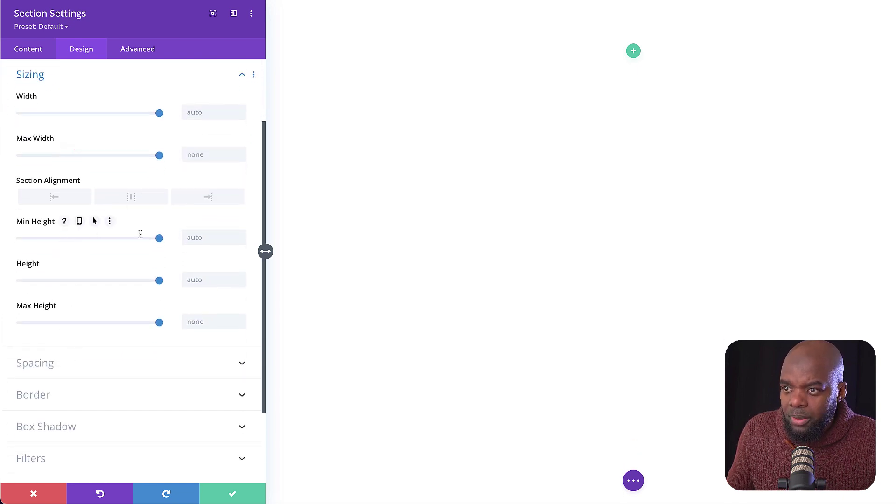
{"action": "left_click", "coordinate": [201, 238]}
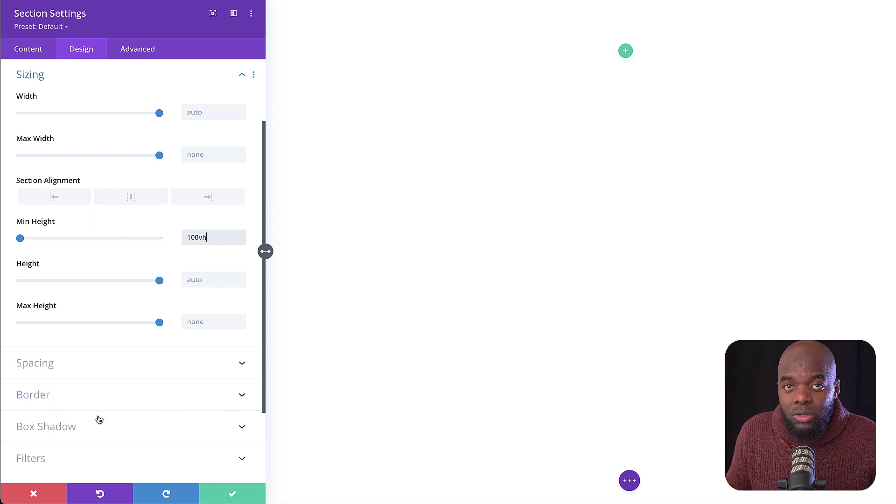
{"action": "scroll", "coordinate": [106, 408], "scroll_direction": "down", "scroll_amount": 3}
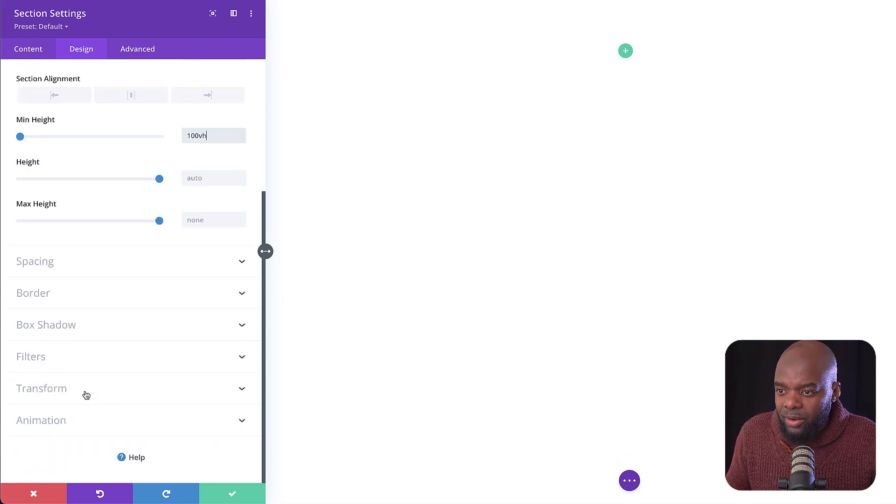
Give the section the dark slate-purple global colour as its background and save the section settings
{"action": "left_click", "coordinate": [37, 52]}
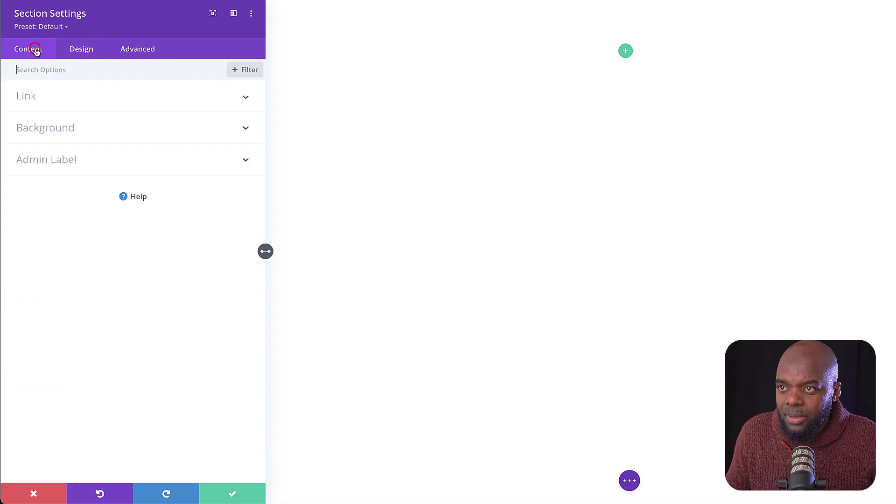
{"action": "left_click", "coordinate": [57, 129]}
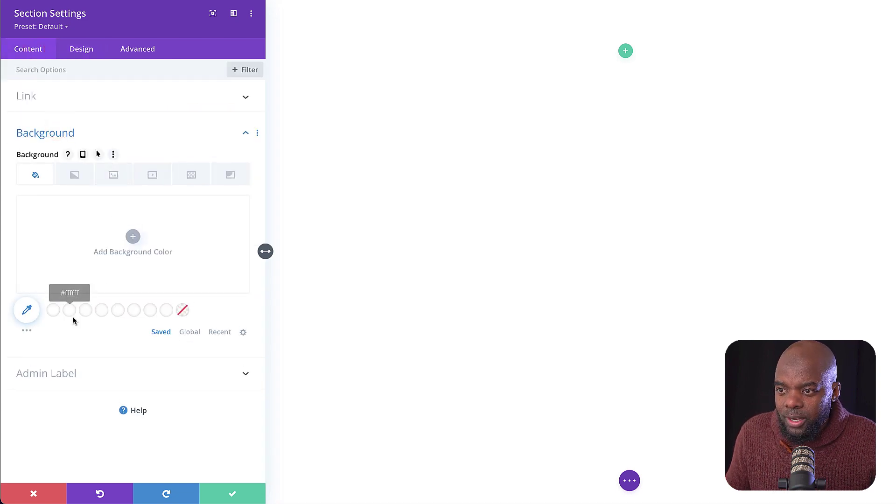
{"action": "left_click", "coordinate": [184, 332]}
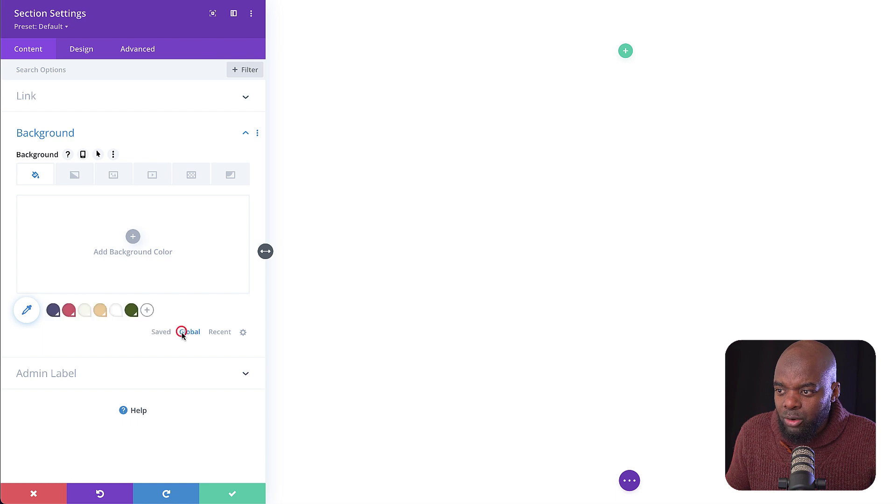
{"action": "left_click", "coordinate": [52, 310]}
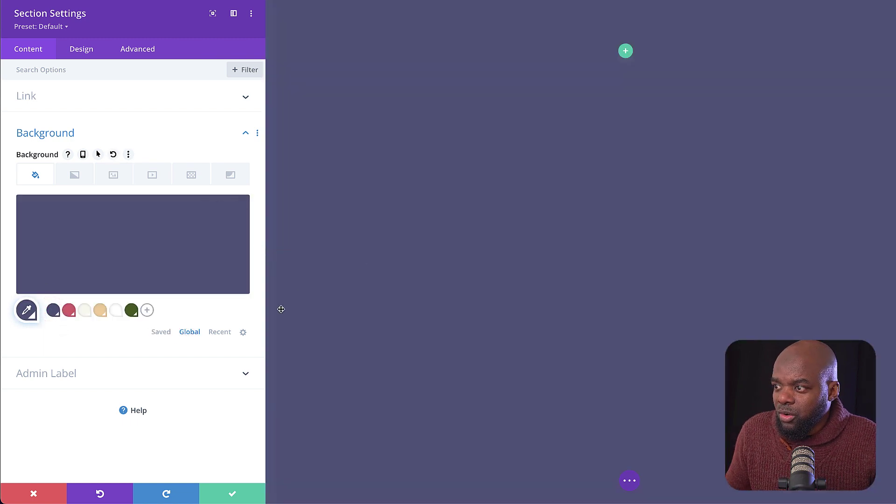
{"action": "left_click", "coordinate": [234, 494]}
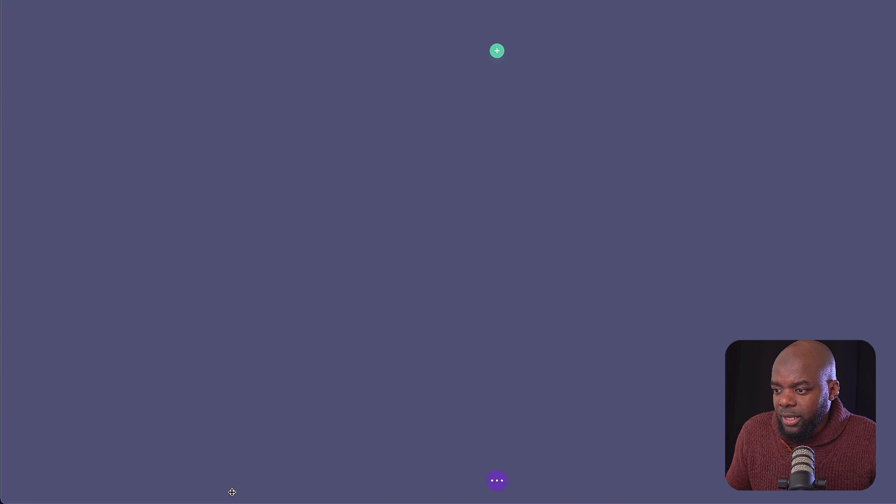
Insert a single-column row in the section and add a Blurb module to it
{"action": "left_click", "coordinate": [497, 52]}
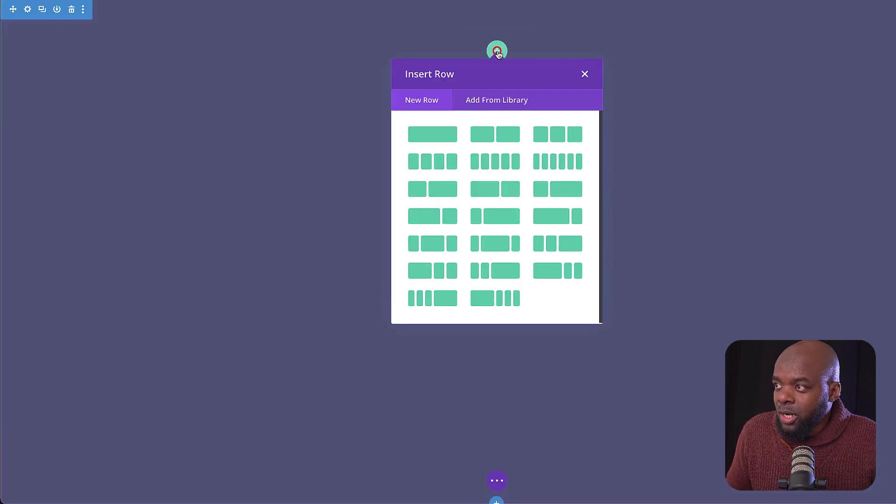
{"action": "left_click", "coordinate": [439, 138]}
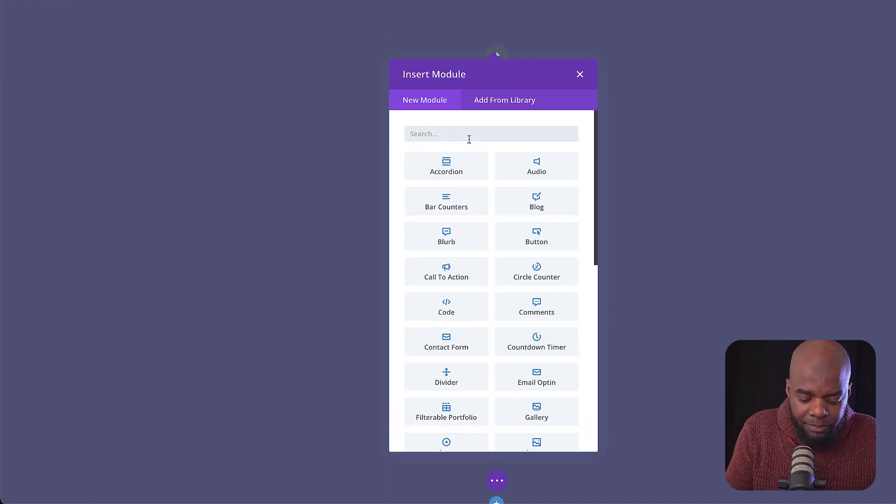
{"action": "type", "text": "blu"}
{"action": "left_click", "coordinate": [463, 164]}
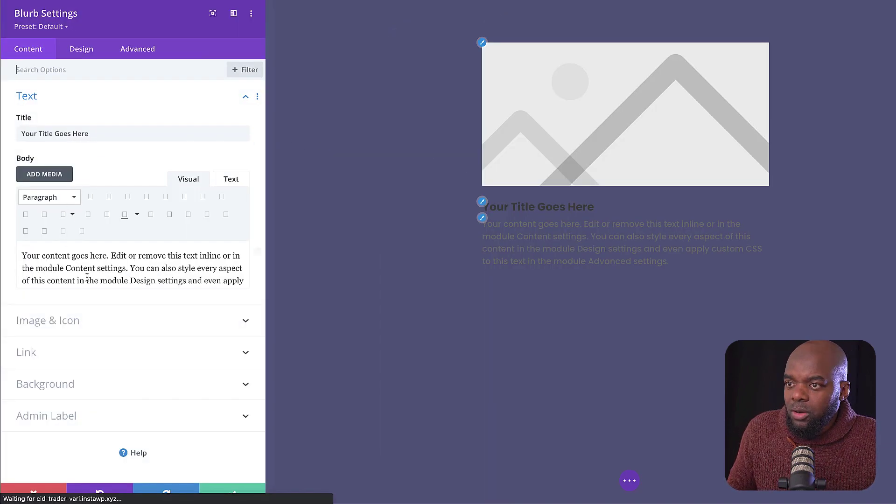
Switch the blurb from an image to an icon, search for "cauti" and choose a solid circled exclamation mark
{"action": "left_click", "coordinate": [83, 356]}
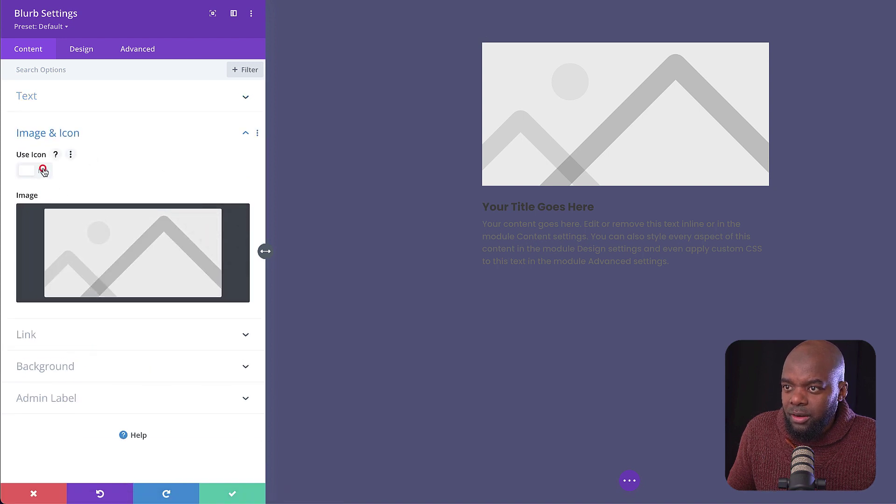
{"action": "left_click", "coordinate": [43, 171]}
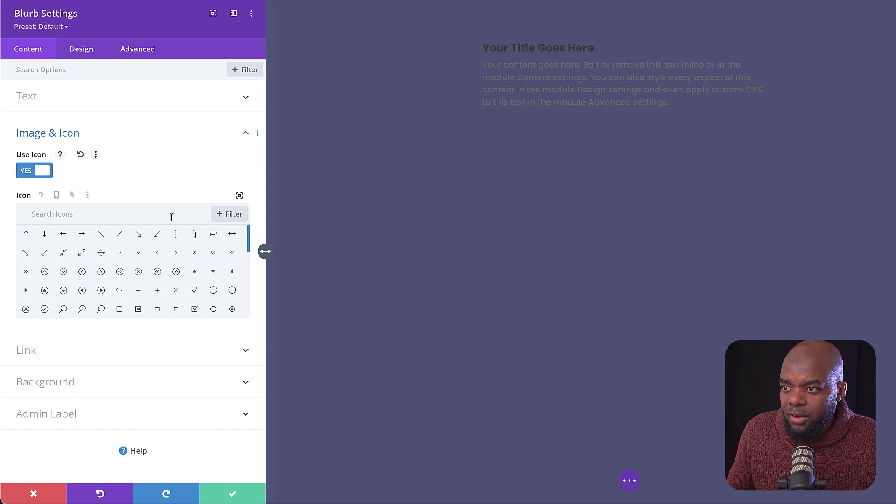
{"action": "type", "text": "cauti"}
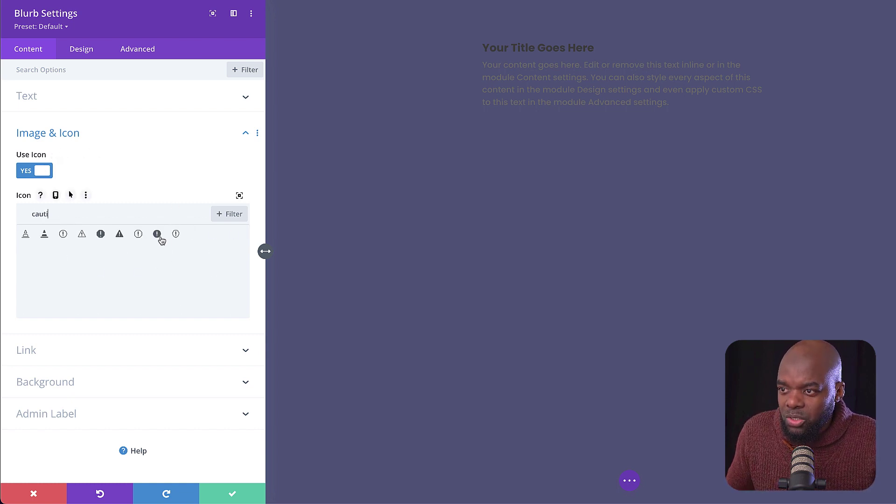
{"action": "left_click", "coordinate": [158, 235]}
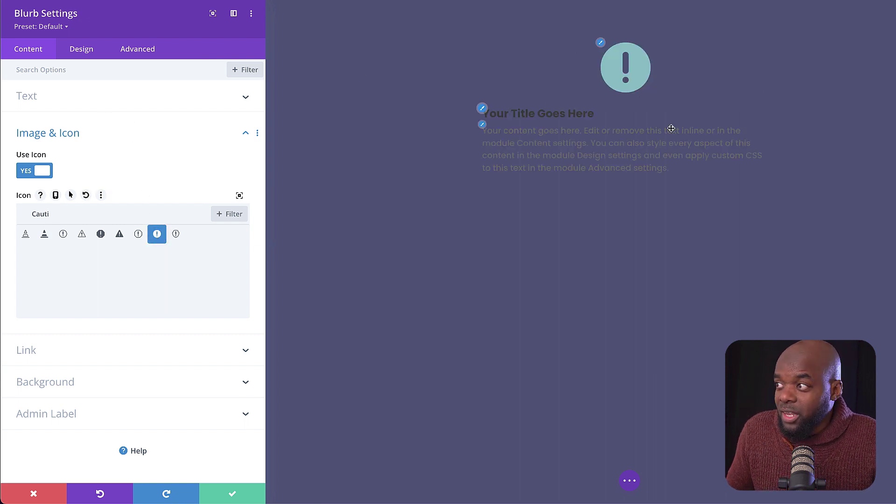
Change the blurb icon's colour to the tan global colour, trying the crimson one first
{"action": "left_click", "coordinate": [600, 43]}
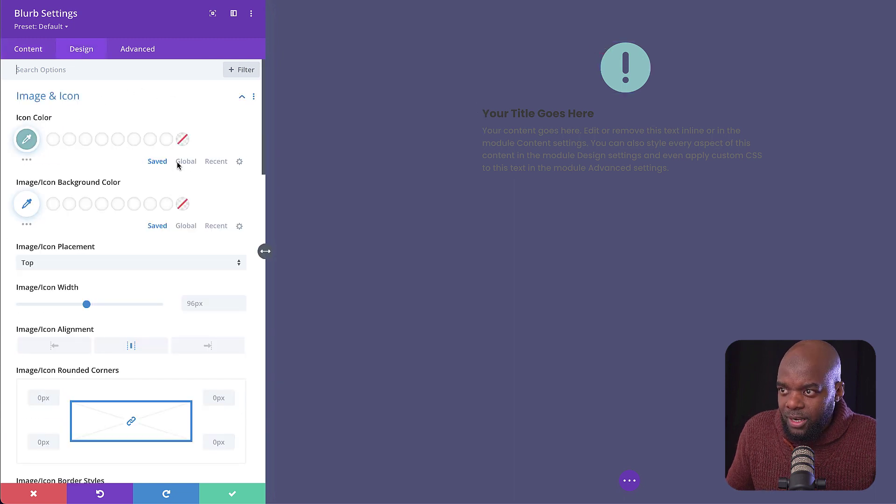
{"action": "left_click", "coordinate": [186, 162]}
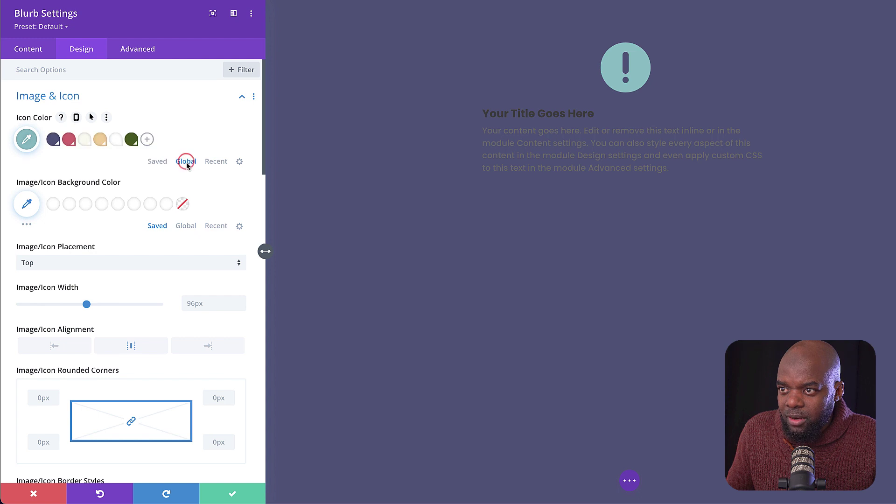
{"action": "left_click", "coordinate": [69, 140]}
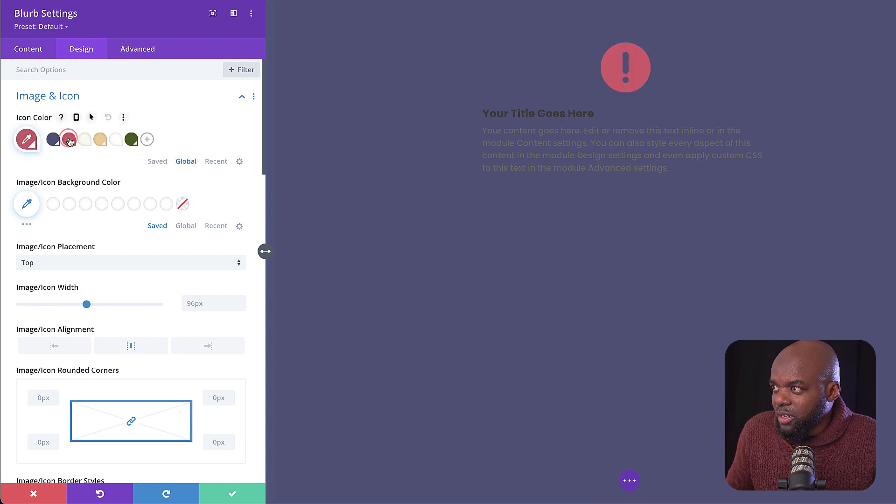
{"action": "left_click", "coordinate": [99, 142]}
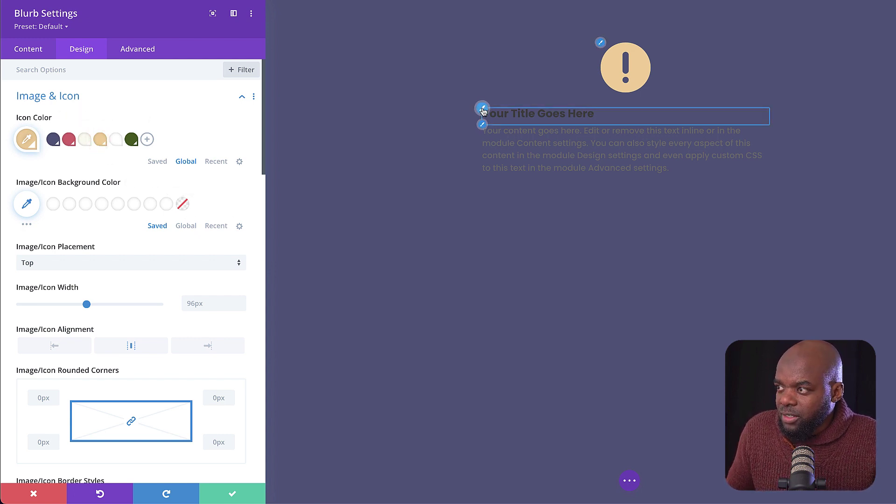
Set both the blurb's title text and body text to the off-white global colour
{"action": "left_click", "coordinate": [482, 109]}
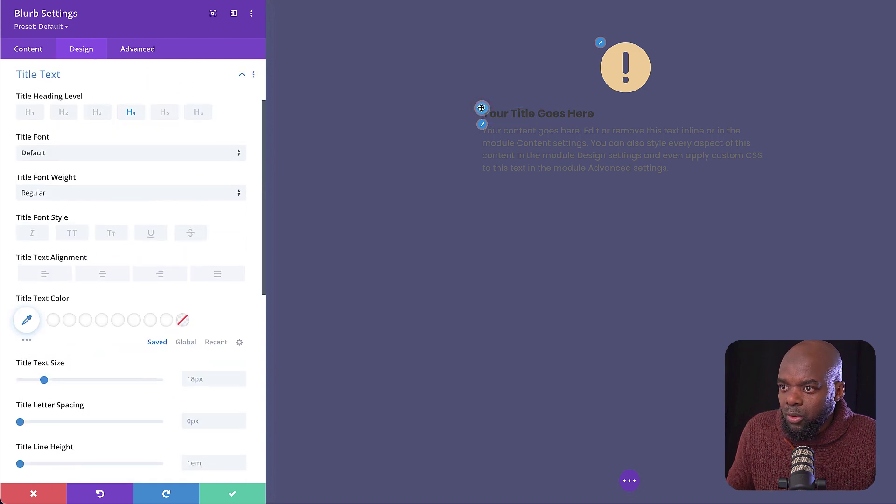
{"action": "left_click", "coordinate": [187, 342]}
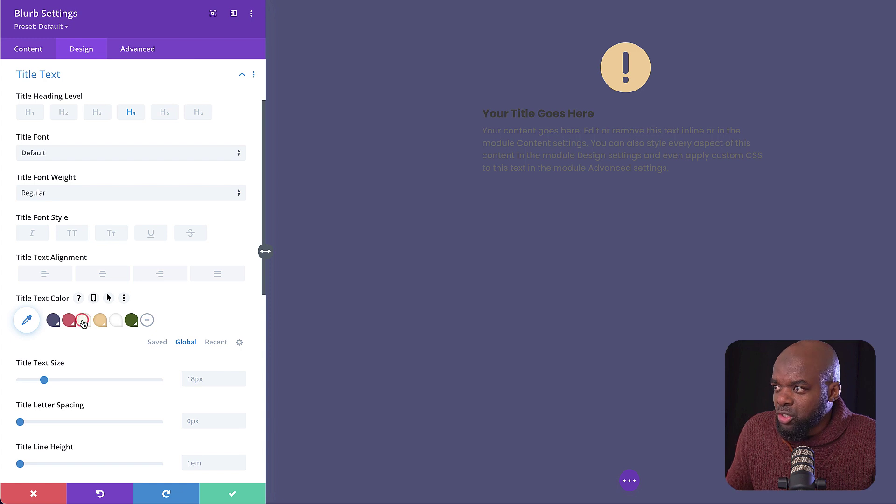
{"action": "left_click", "coordinate": [84, 322]}
{"action": "left_click", "coordinate": [485, 126]}
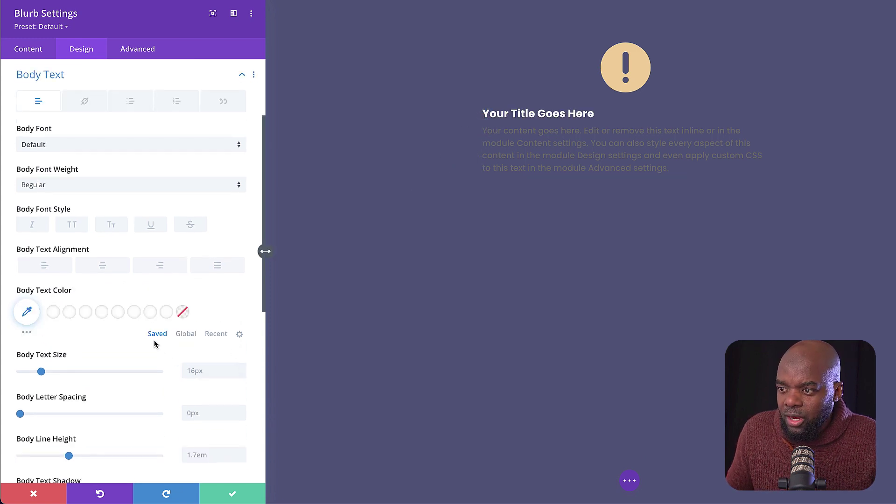
{"action": "left_click", "coordinate": [187, 334]}
{"action": "left_click", "coordinate": [84, 313]}
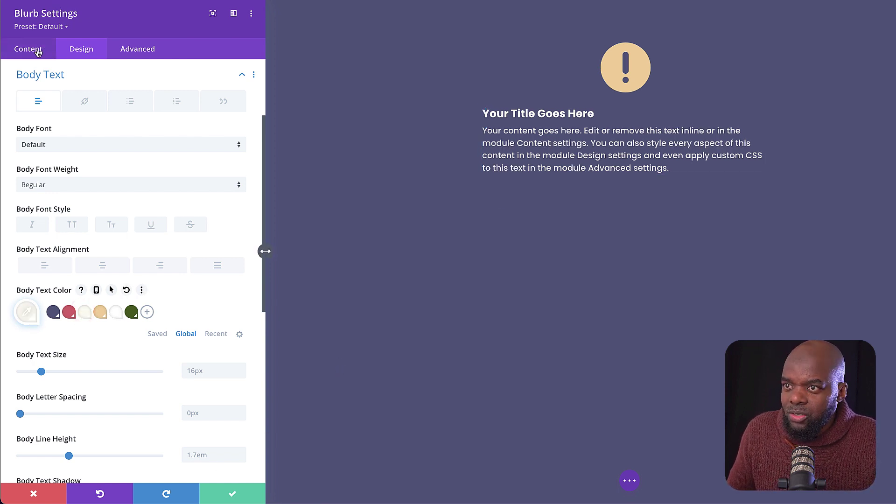
Replace the blurb's title with "ERROR 404" and its body with "The Content You're Looking For Does Not Exist."
{"action": "left_click", "coordinate": [37, 50]}
{"action": "left_click", "coordinate": [53, 103]}
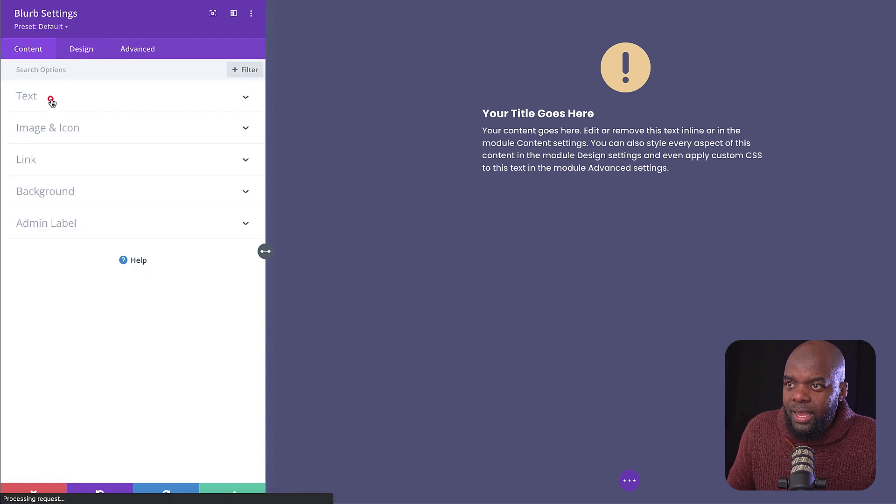
{"action": "left_click", "coordinate": [104, 131]}
{"action": "triple_click", "coordinate": [104, 132]}
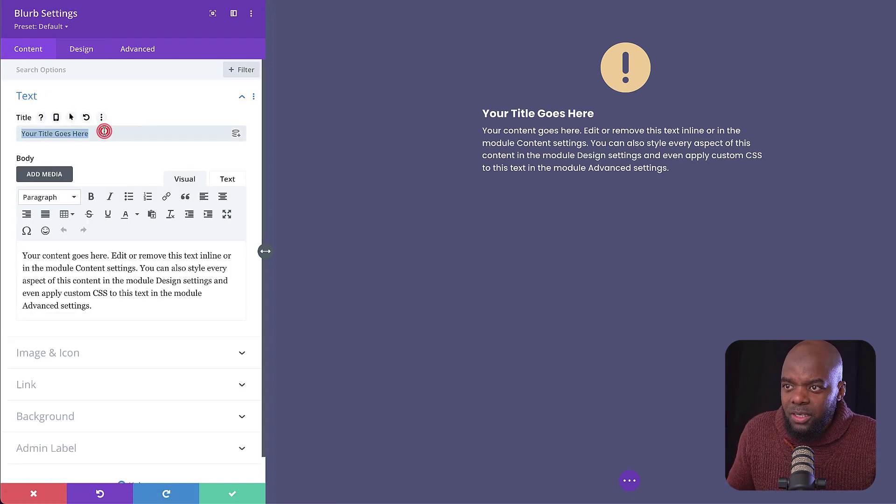
{"action": "type", "text": "ERRO"}
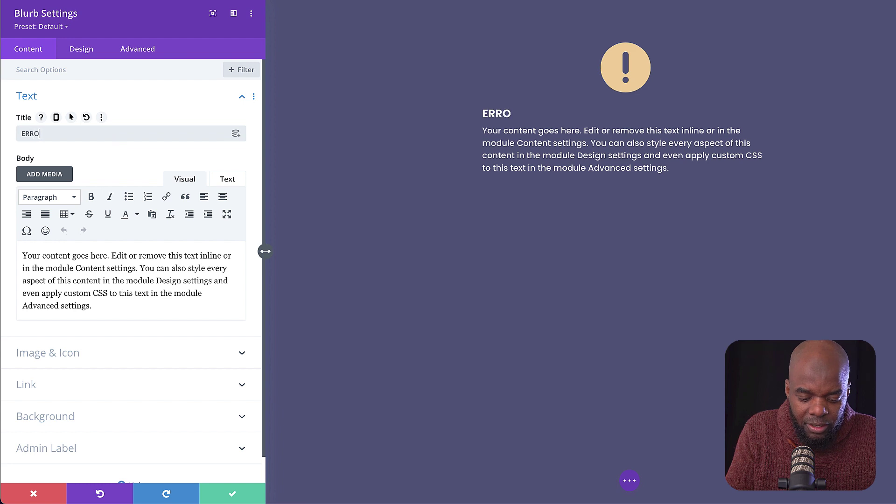
{"action": "type", "text": "R 404"}
{"action": "left_click_drag", "start_coordinate": [103, 306], "coordinate": [10, 254]}
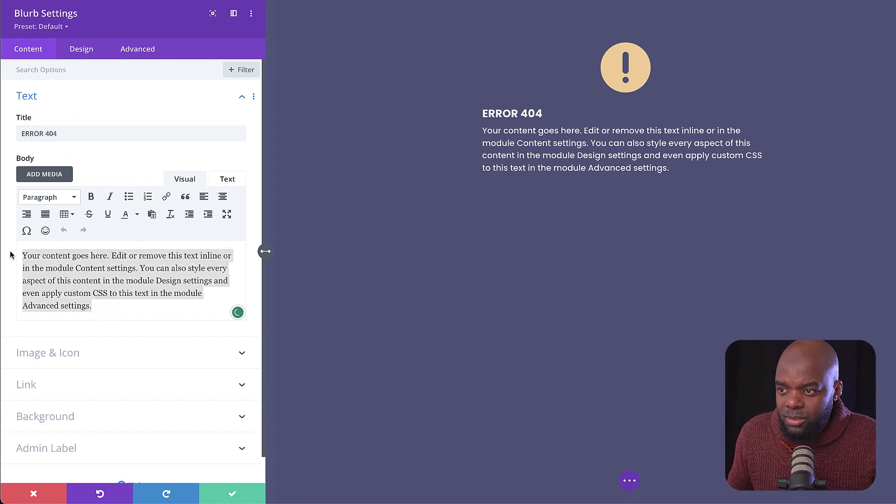
{"action": "type", "text": "The Content You're Looking For Does Not Exist."}
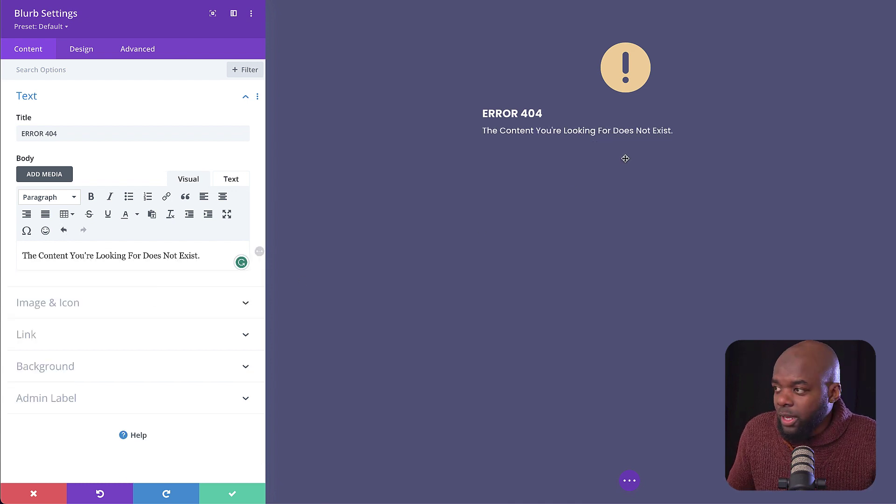
Increase the blurb's title text size to 58px
{"action": "left_click", "coordinate": [483, 112]}
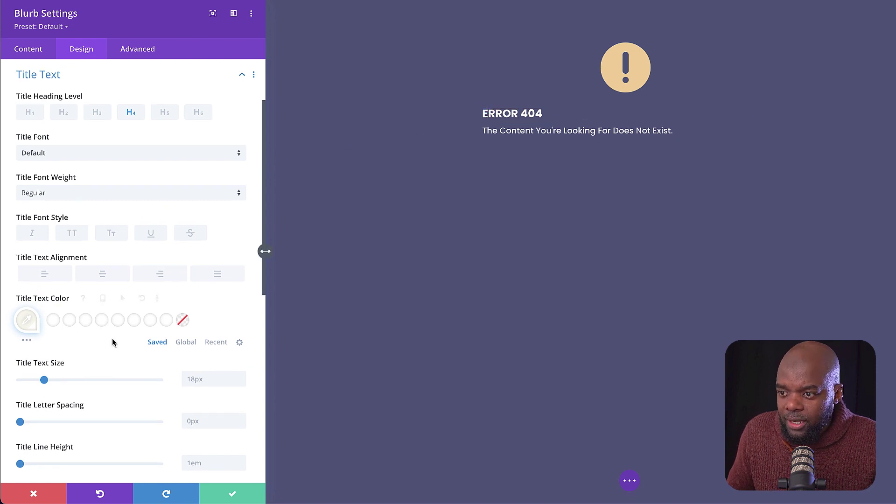
{"action": "left_click_drag", "start_coordinate": [44, 380], "coordinate": [101, 380]}
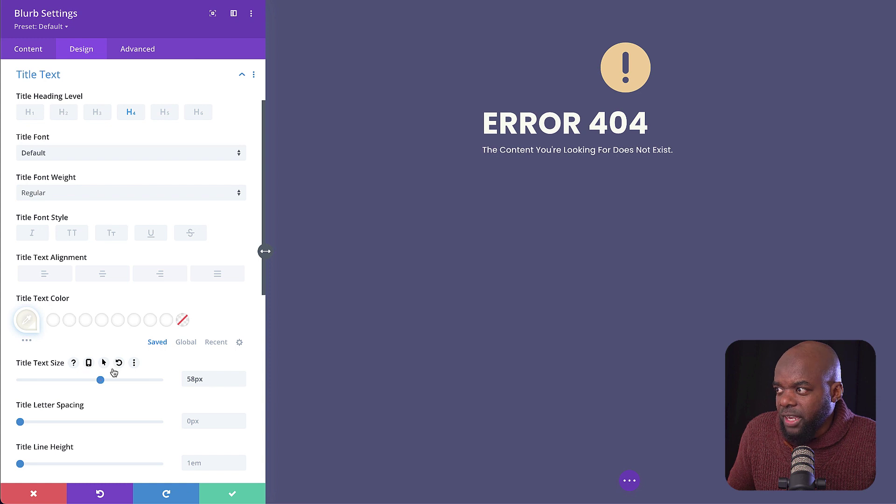
Centre-align both the blurb's title text and its body text
{"action": "left_click", "coordinate": [104, 272]}
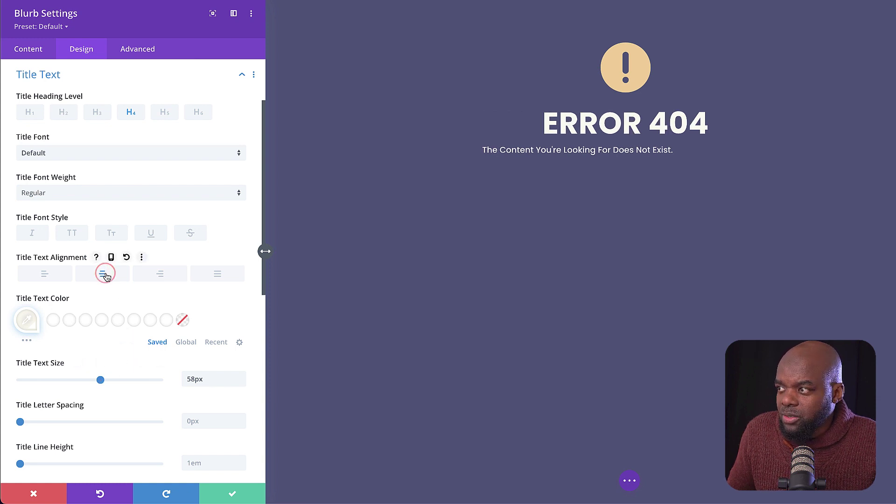
{"action": "left_click", "coordinate": [483, 144]}
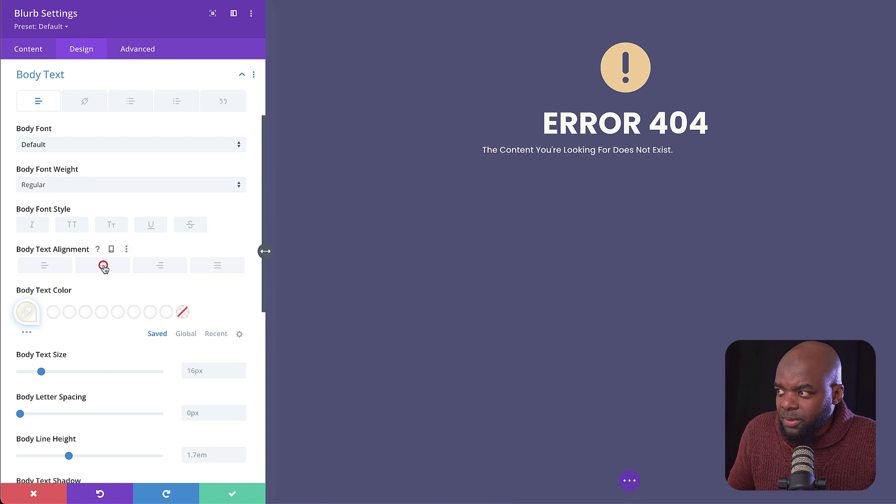
{"action": "left_click", "coordinate": [103, 266]}
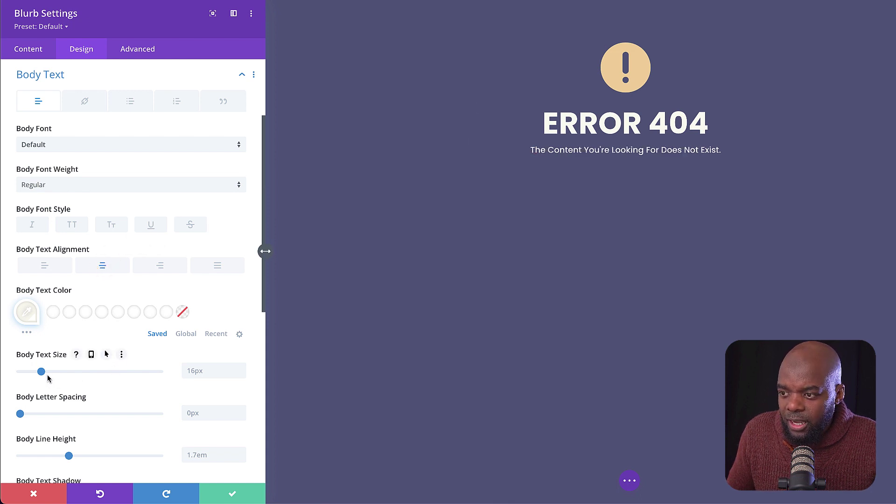
Set the blurb's body text size to 23px and body line height to 1.8em, and save the blurb settings
{"action": "left_click_drag", "start_coordinate": [43, 373], "coordinate": [51, 376]}
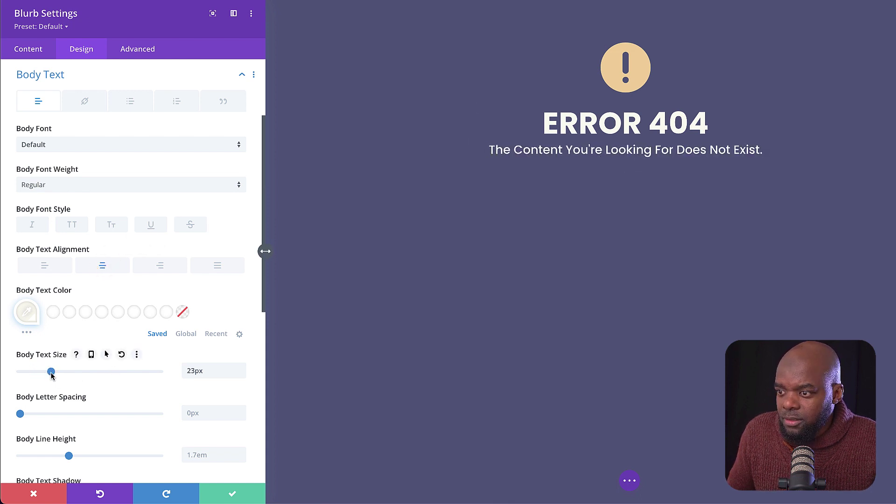
{"action": "left_click", "coordinate": [242, 451]}
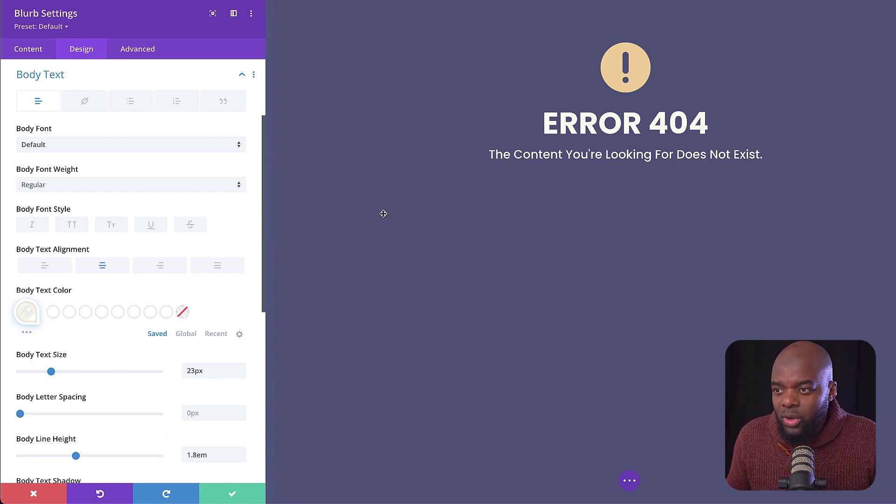
{"action": "left_click", "coordinate": [232, 493]}
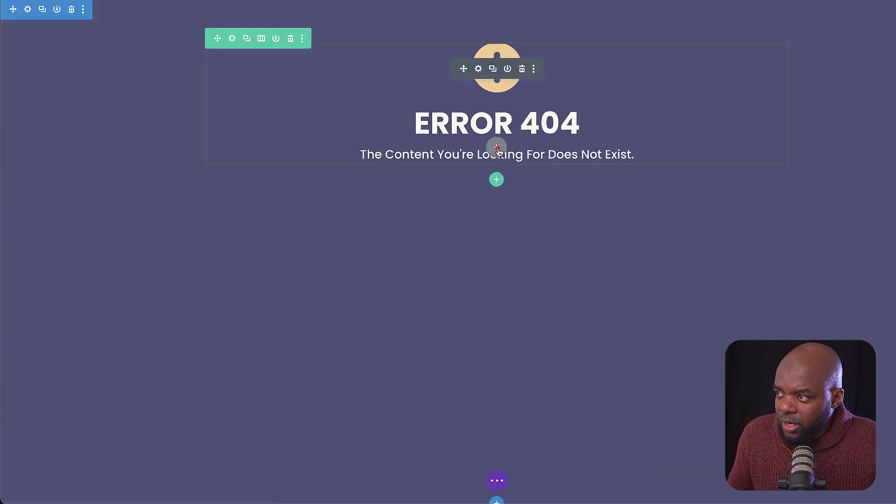
Insert a Button module directly below the error blurb
{"action": "left_click", "coordinate": [497, 147]}
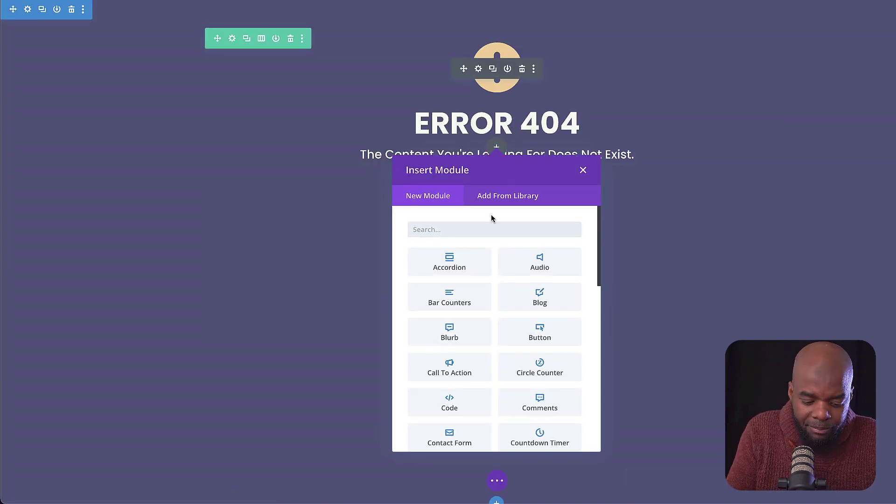
{"action": "type", "text": "bu"}
{"action": "left_click", "coordinate": [461, 260]}
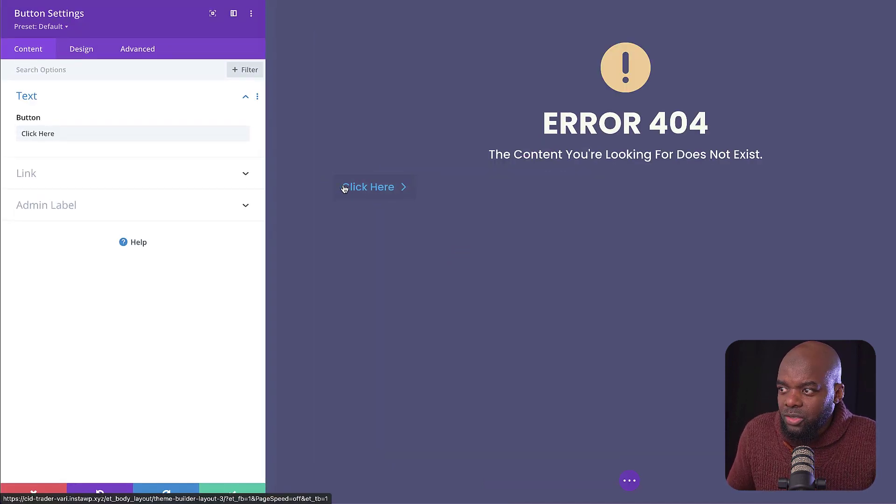
Link the button to the dynamic Homepage Link and change its label to "Go Home!"
{"action": "left_click", "coordinate": [72, 174]}
{"action": "left_click", "coordinate": [239, 171]}
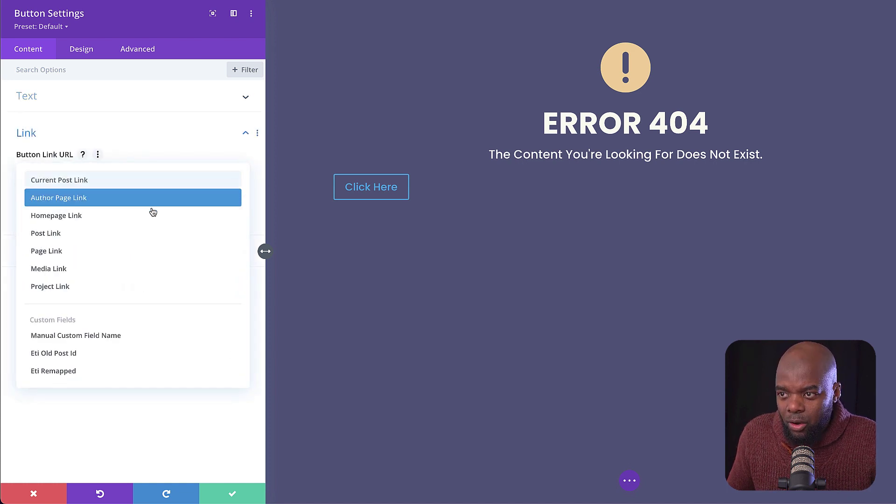
{"action": "left_click", "coordinate": [70, 216]}
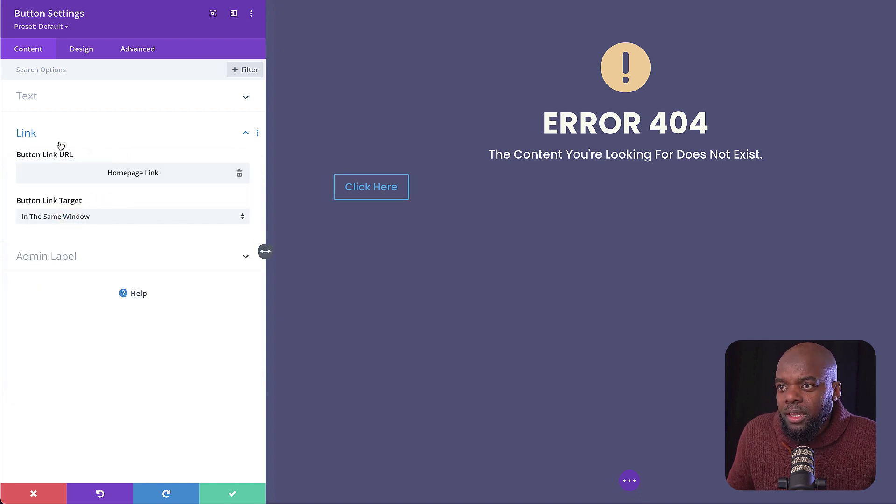
{"action": "left_click", "coordinate": [48, 101]}
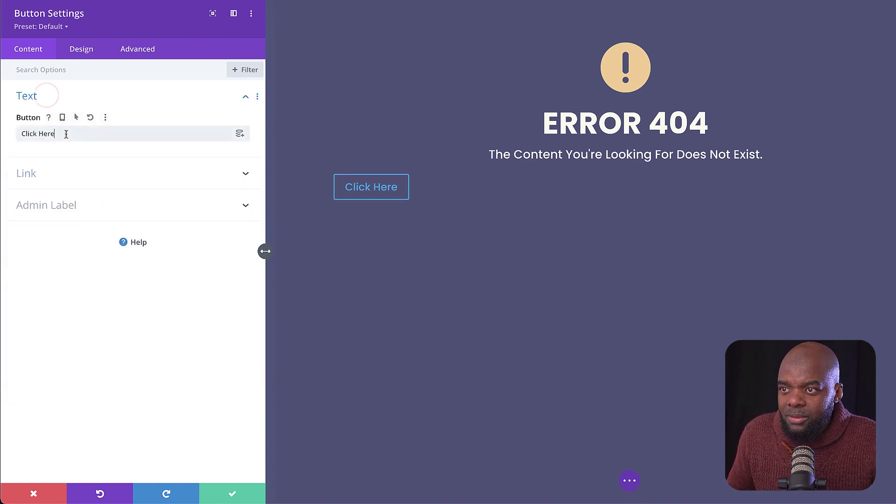
{"action": "triple_click", "coordinate": [65, 134]}
{"action": "type", "text": "Go Home!"}
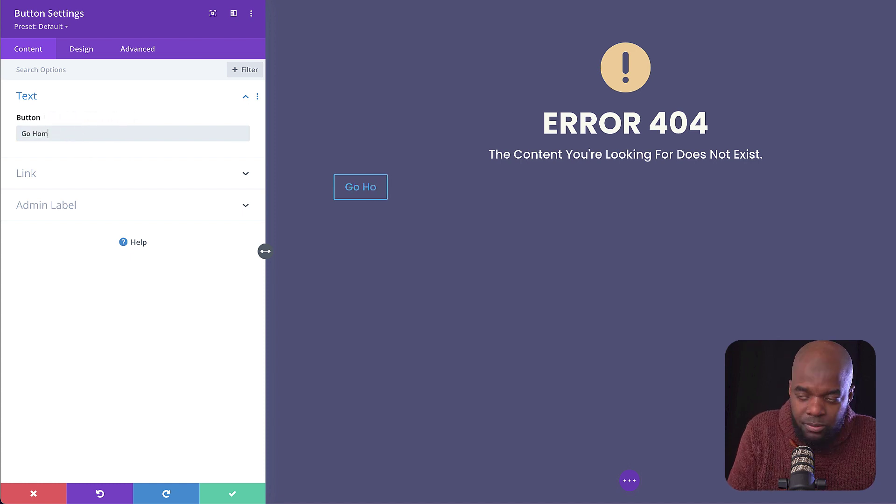
Centre the "Go Home!" button's alignment
{"action": "left_click", "coordinate": [85, 52]}
{"action": "left_click", "coordinate": [57, 94]}
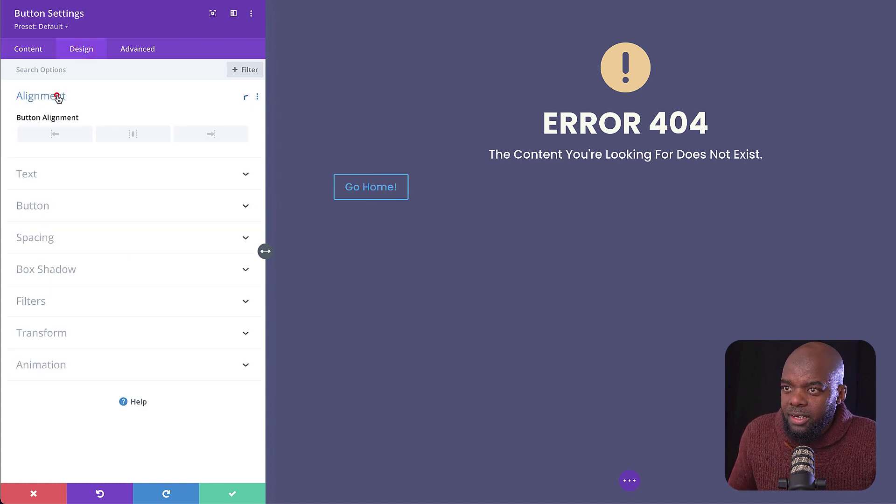
{"action": "left_click", "coordinate": [137, 134]}
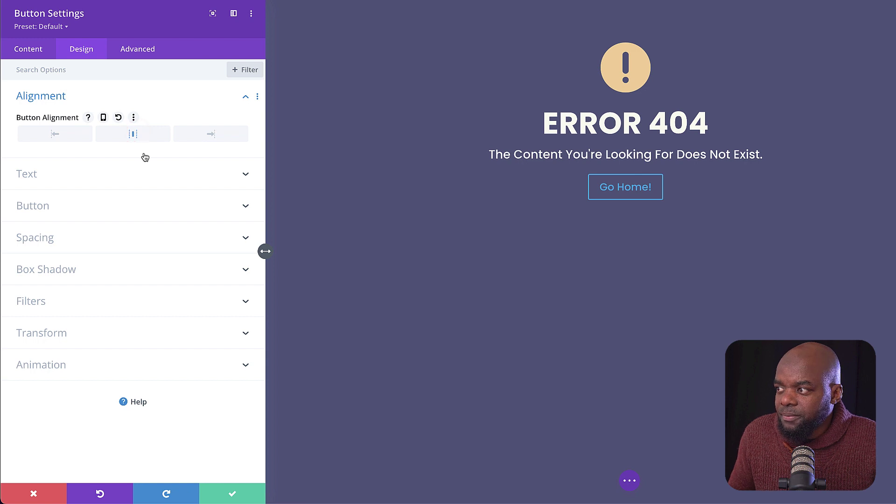
Enable custom styles for the button, with white (#ffffff) text and the crimson global colour as background
{"action": "left_click", "coordinate": [195, 211]}
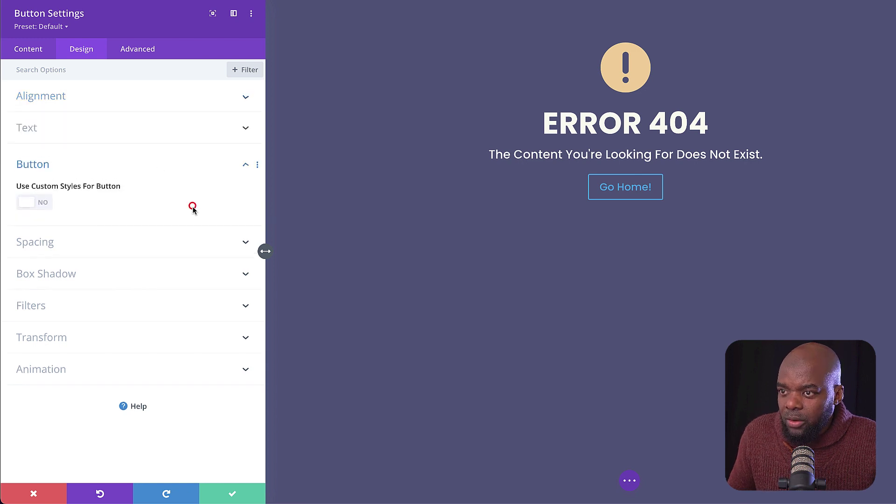
{"action": "left_click", "coordinate": [44, 203]}
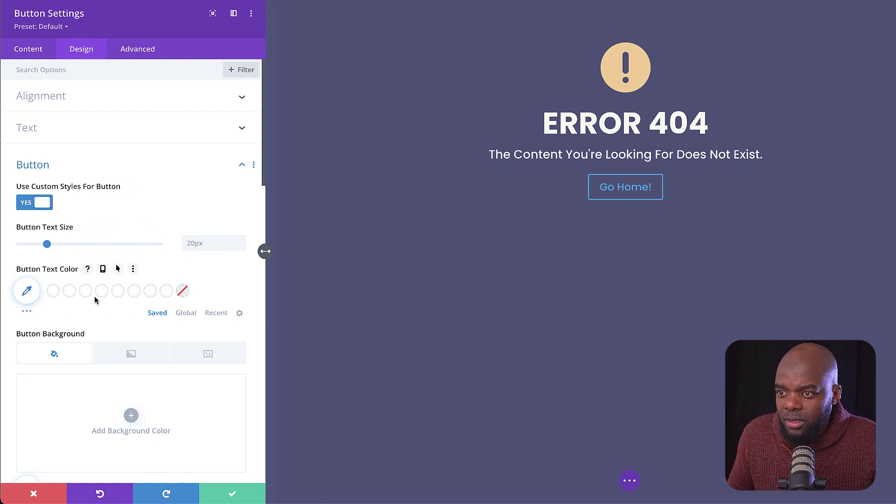
{"action": "left_click", "coordinate": [54, 291]}
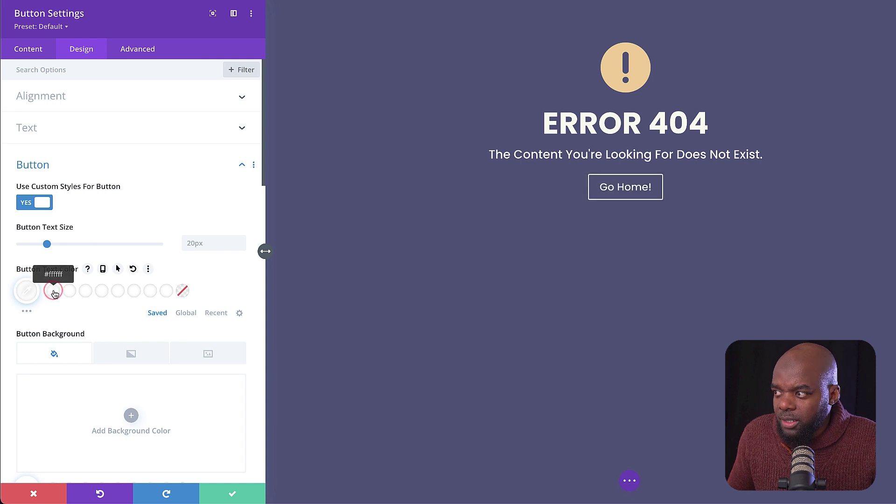
{"action": "scroll", "coordinate": [176, 381], "scroll_direction": "down", "scroll_amount": 2}
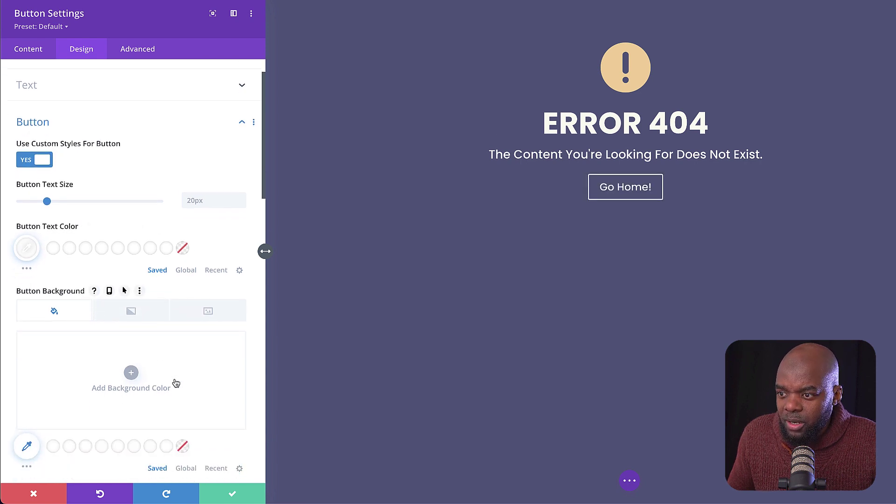
{"action": "scroll", "coordinate": [183, 414], "scroll_direction": "down", "scroll_amount": 5}
{"action": "left_click", "coordinate": [185, 274]}
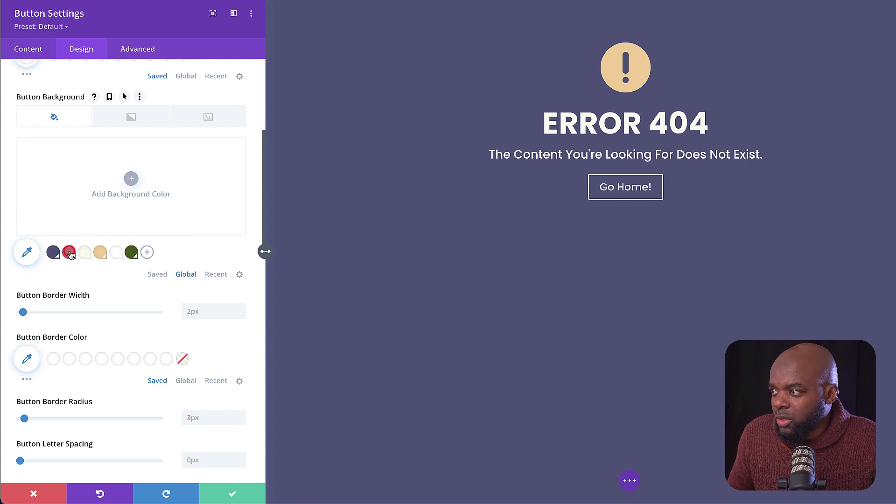
{"action": "left_click", "coordinate": [69, 252]}
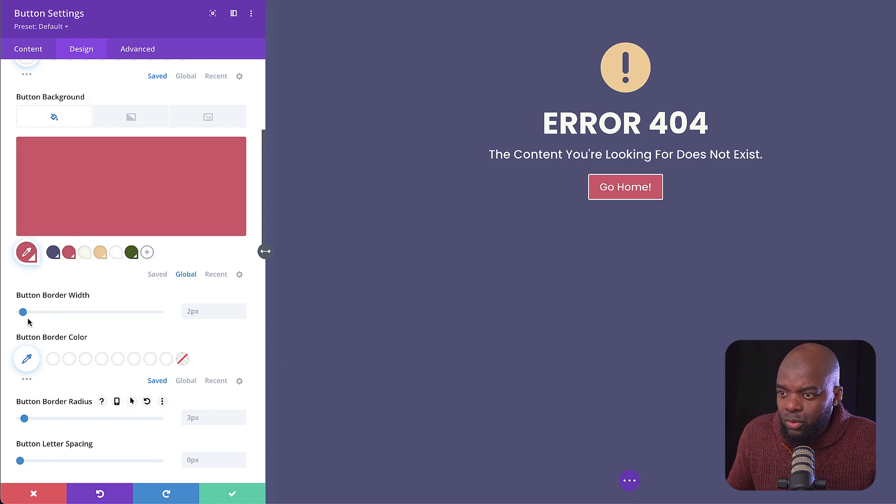
Set the button's border width to 0px and save the button settings
{"action": "left_click_drag", "start_coordinate": [12, 313], "coordinate": [11, 313]}
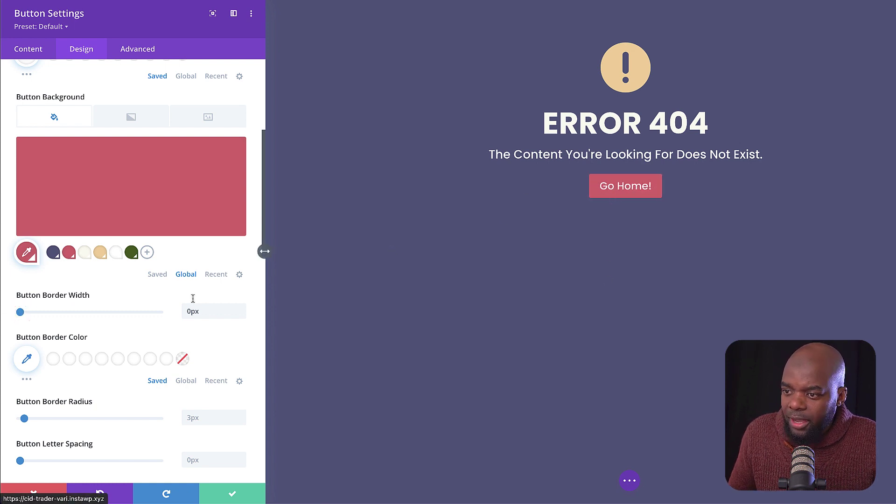
{"action": "scroll", "coordinate": [194, 299], "scroll_direction": "down", "scroll_amount": 3}
{"action": "left_click", "coordinate": [233, 493]}
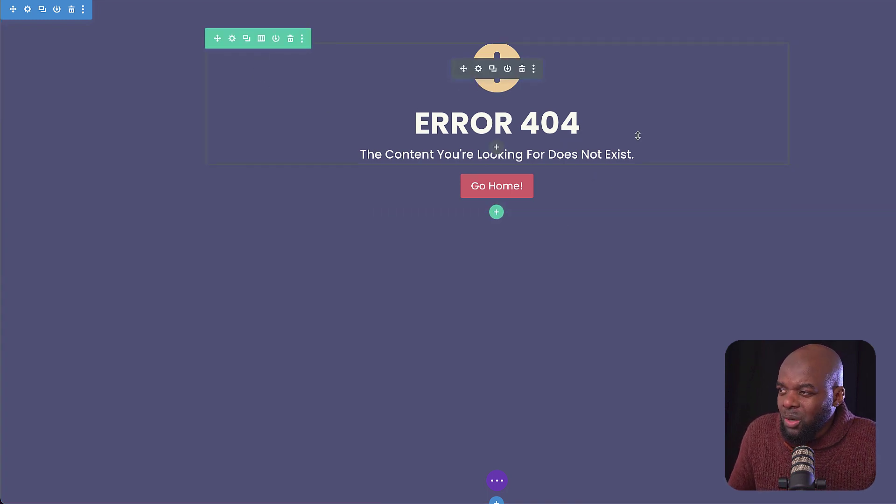
Add the custom CSS "Display: flex;" to the section's main element and save the section settings
{"action": "left_click", "coordinate": [28, 10]}
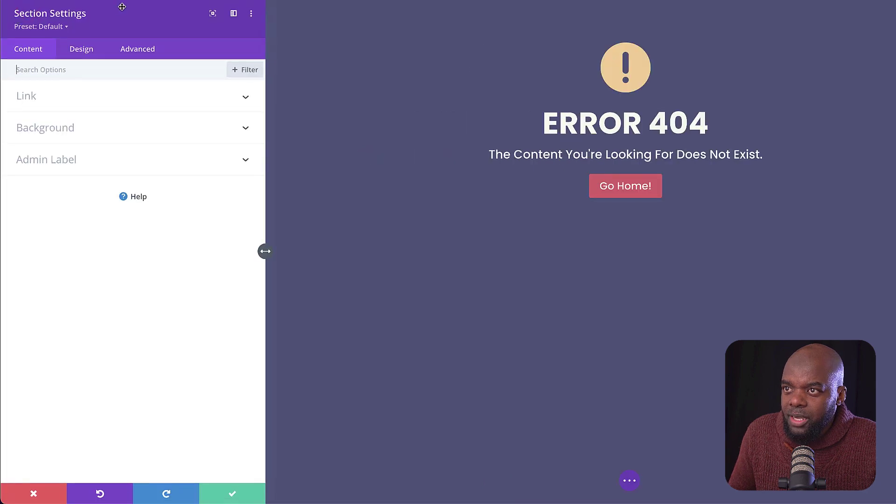
{"action": "left_click", "coordinate": [150, 52]}
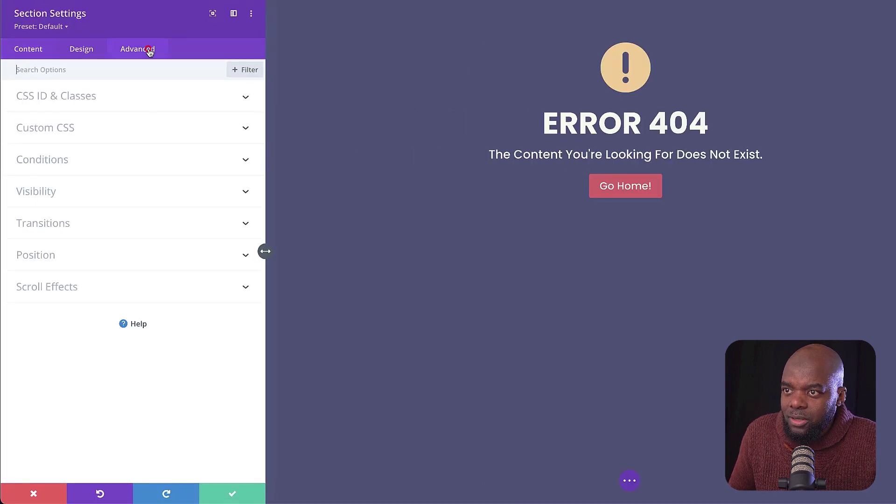
{"action": "left_click", "coordinate": [68, 127]}
{"action": "left_click", "coordinate": [101, 226]}
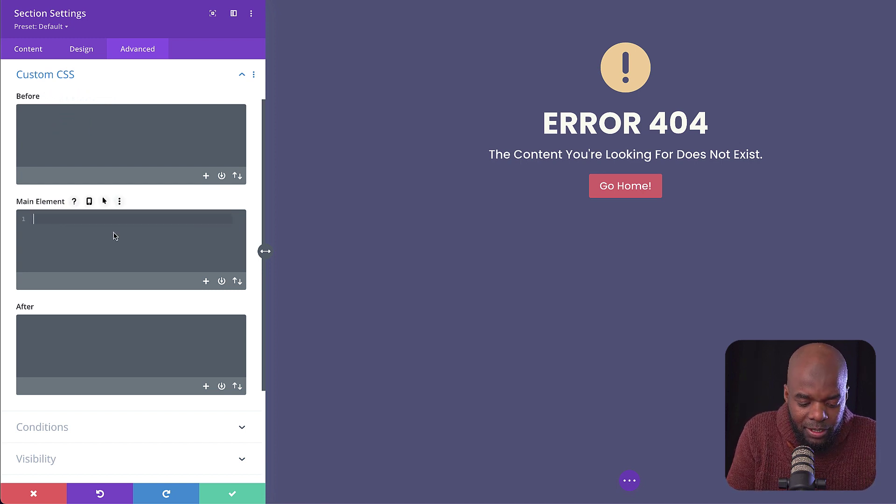
{"action": "type", "text": "Display: flex"}
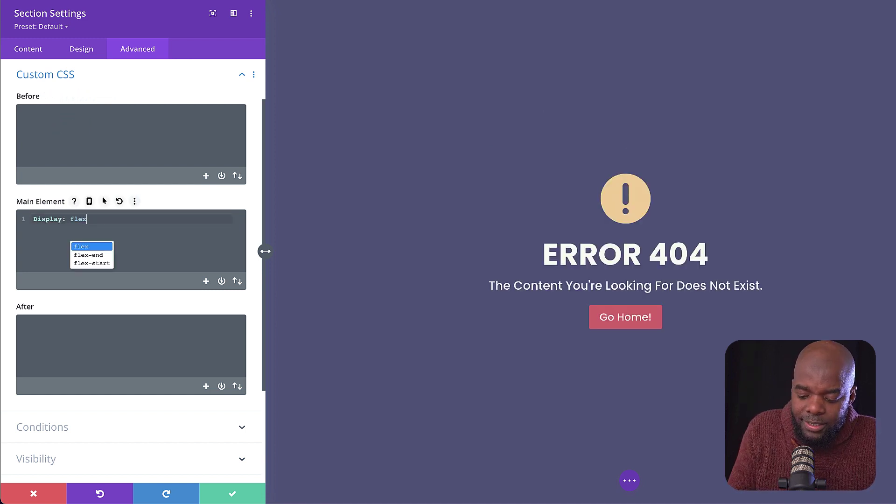
{"action": "type", "text": ";"}
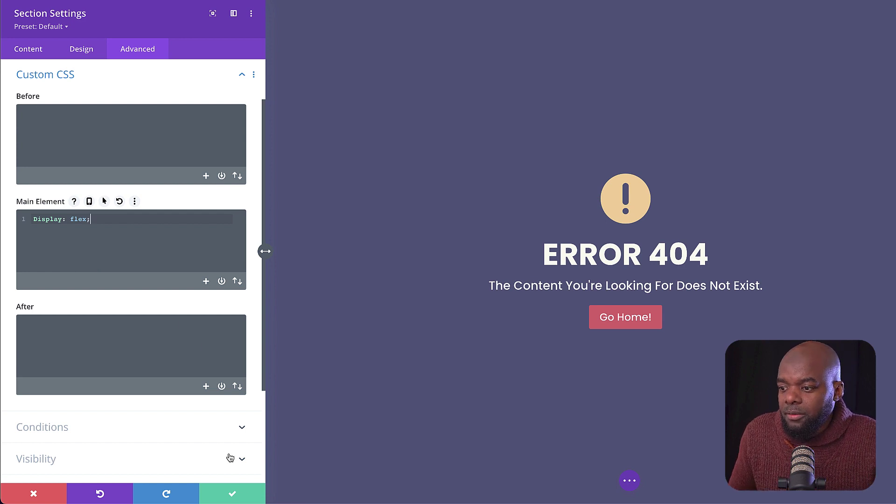
{"action": "left_click", "coordinate": [235, 491]}
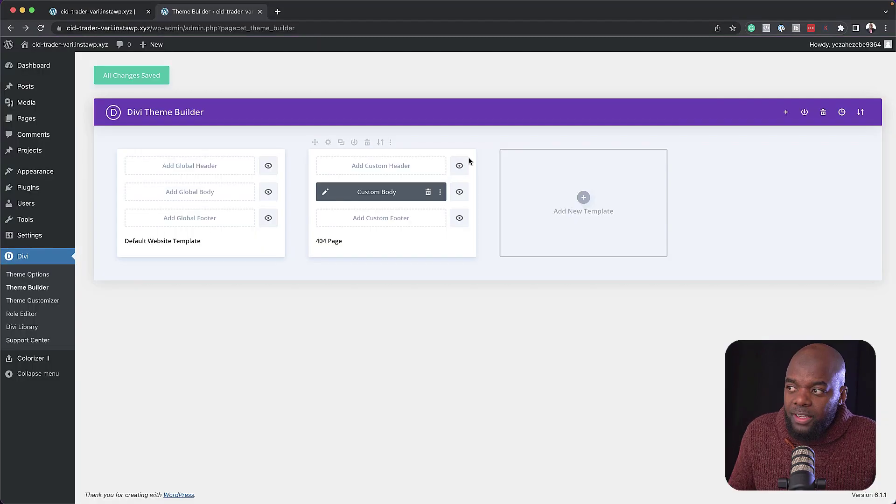
Hide the header and footer of the 404 Page template and save the Theme Builder changes
{"action": "left_click", "coordinate": [460, 167]}
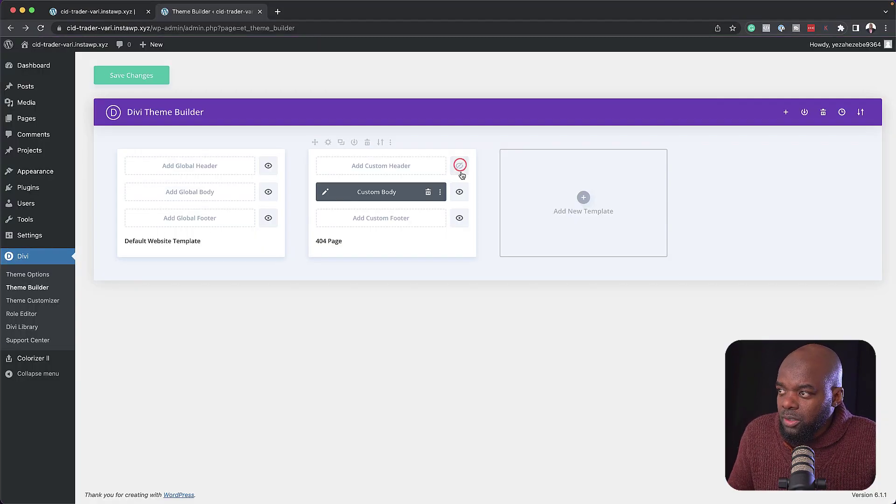
{"action": "left_click", "coordinate": [460, 218]}
{"action": "left_click", "coordinate": [159, 77]}
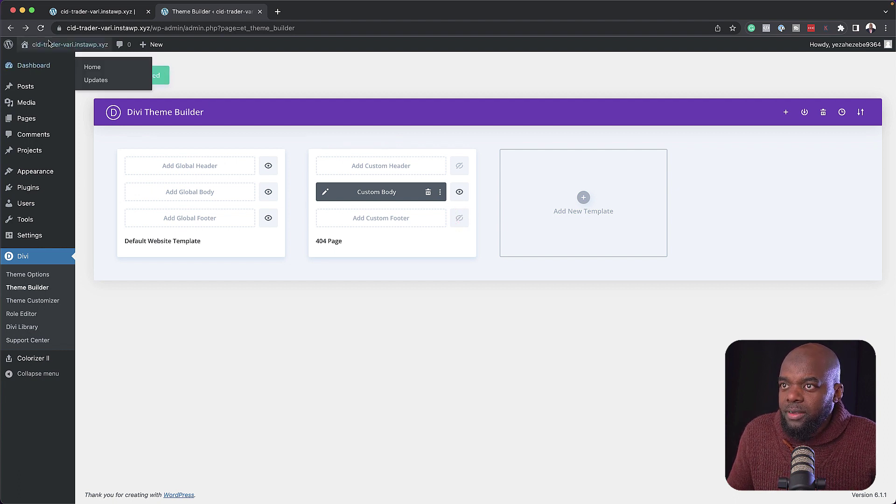
Open the live site in a new tab and load the nonexistent address /hhhhdg to check the 404 page
{"action": "mouse_move", "coordinate": [44, 47]}
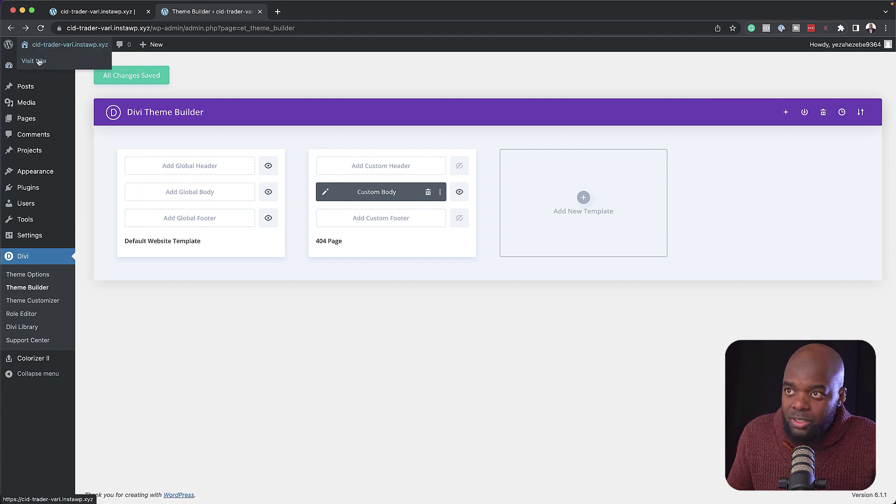
{"action": "left_click", "coordinate": [38, 62], "text": "super"}
{"action": "left_click", "coordinate": [351, 14]}
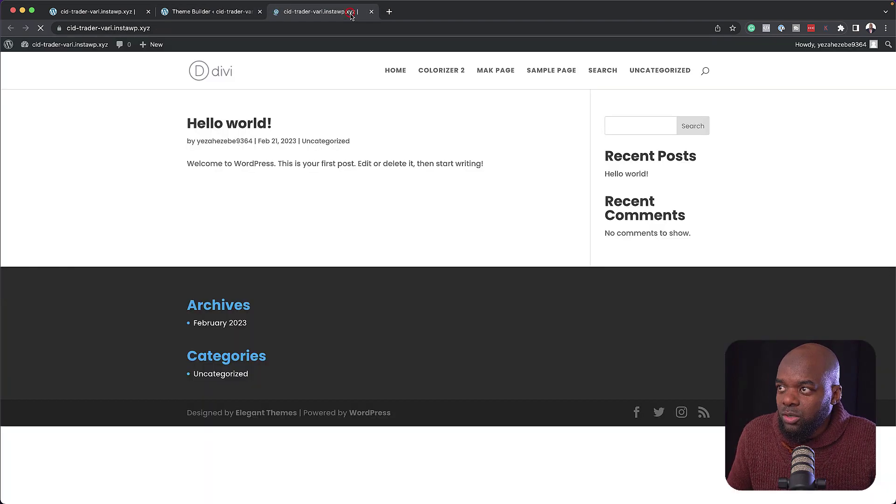
{"action": "left_click", "coordinate": [204, 25]}
{"action": "left_click", "coordinate": [224, 26]}
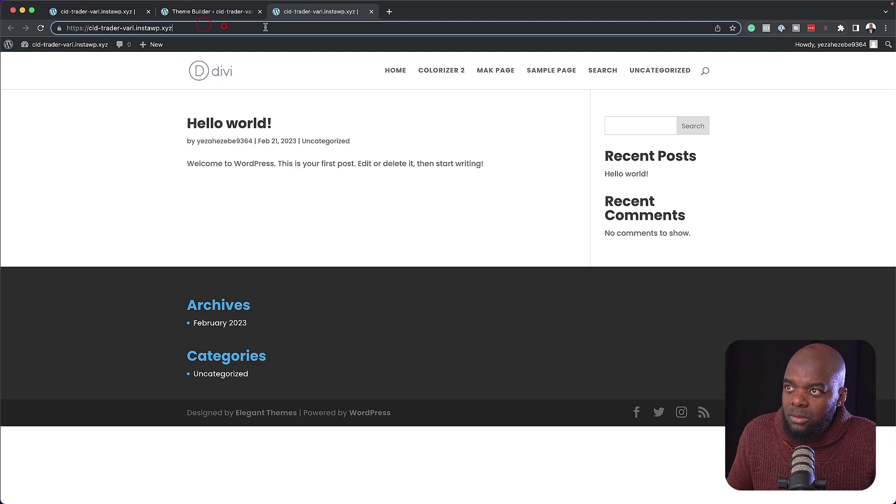
{"action": "type", "text": "/"}
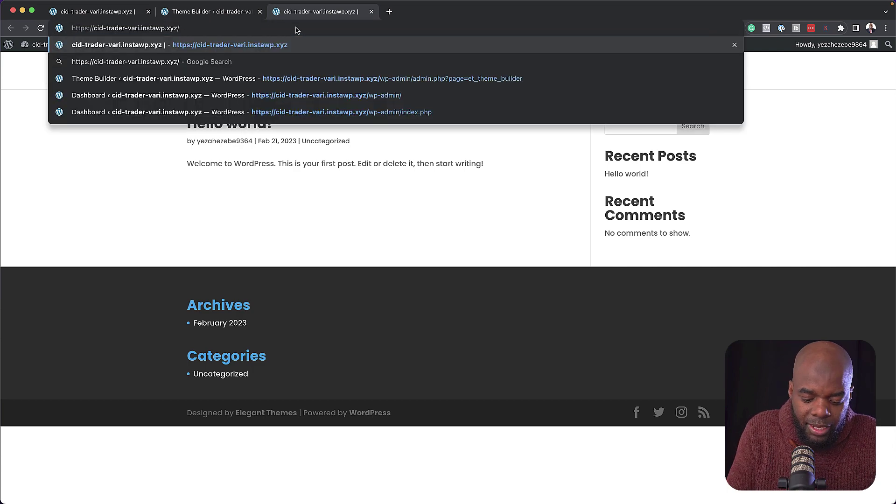
{"action": "type", "text": "hhhhdg"}
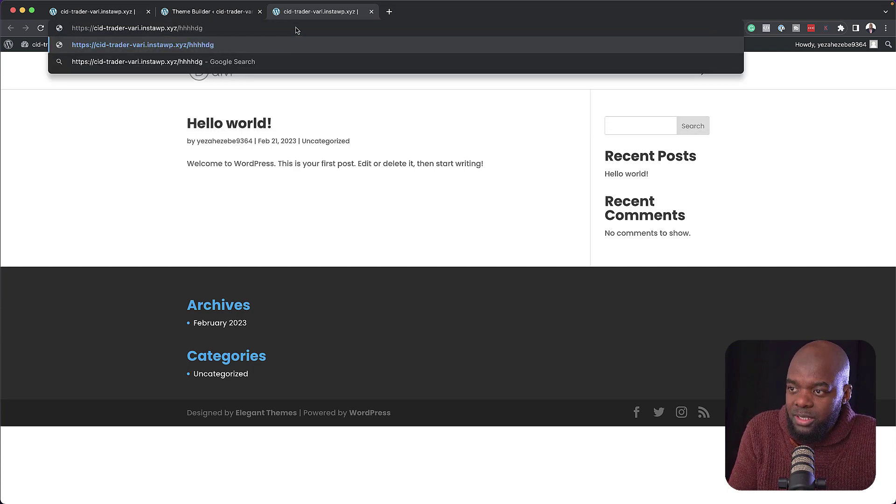
{"action": "key", "text": "Return"}
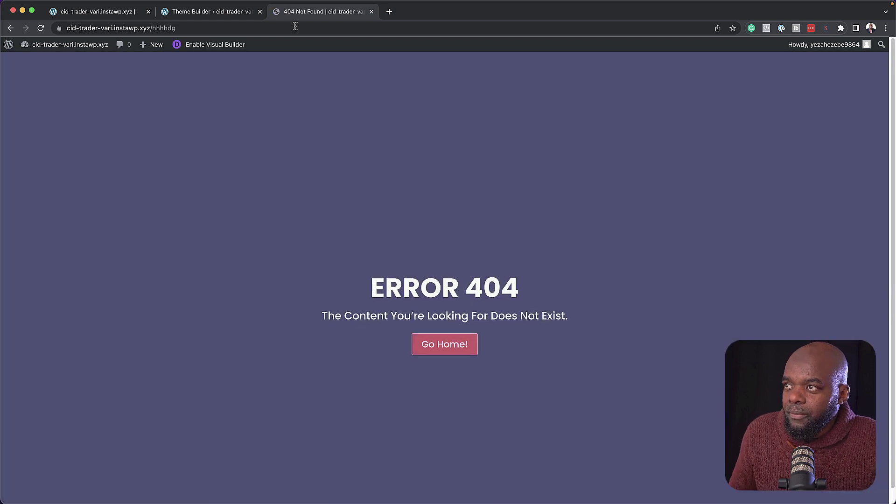